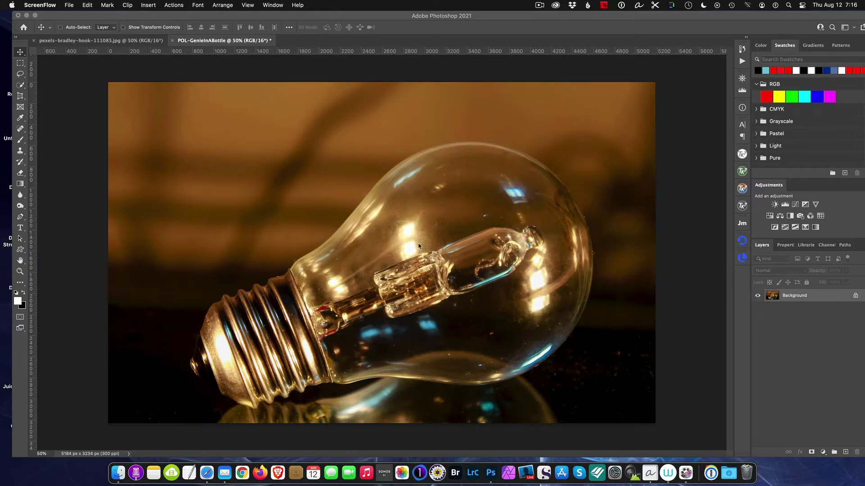
Step: Review the surfer photo, return to the light bulb document and duplicate its Background layer
{"action": "left_click", "coordinate": [114, 43]}
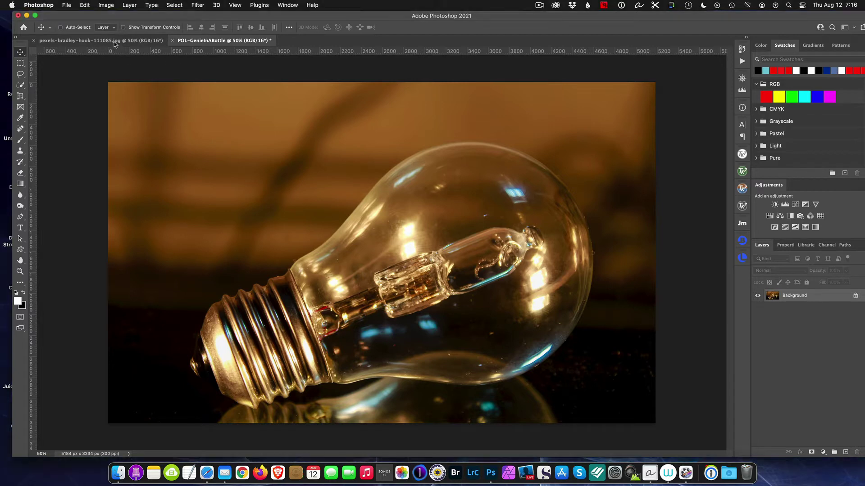
{"action": "left_click", "coordinate": [114, 42]}
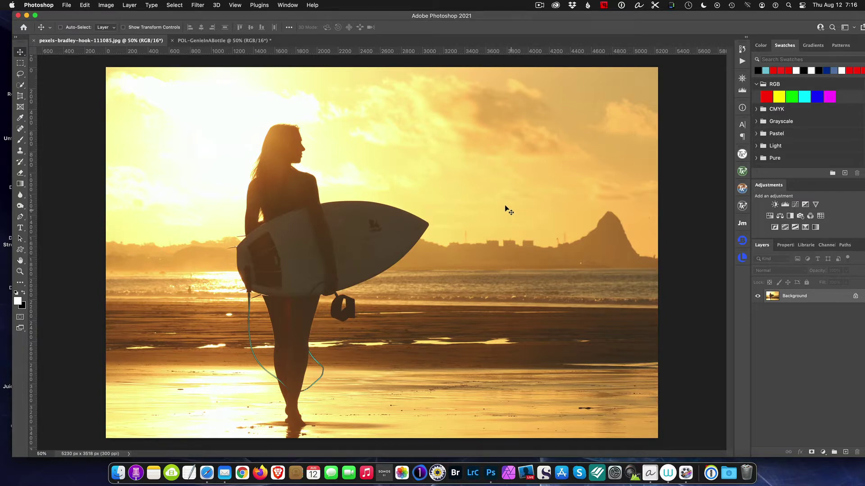
{"action": "left_click", "coordinate": [216, 41]}
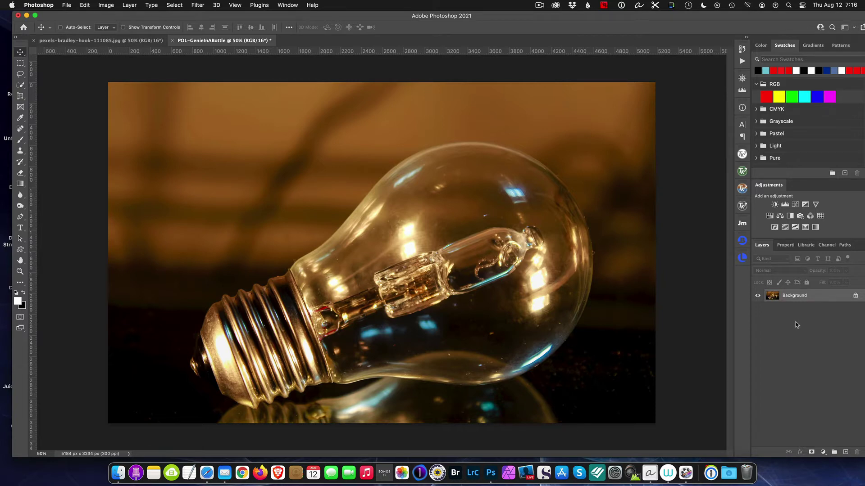
{"action": "key", "text": "super+j"}
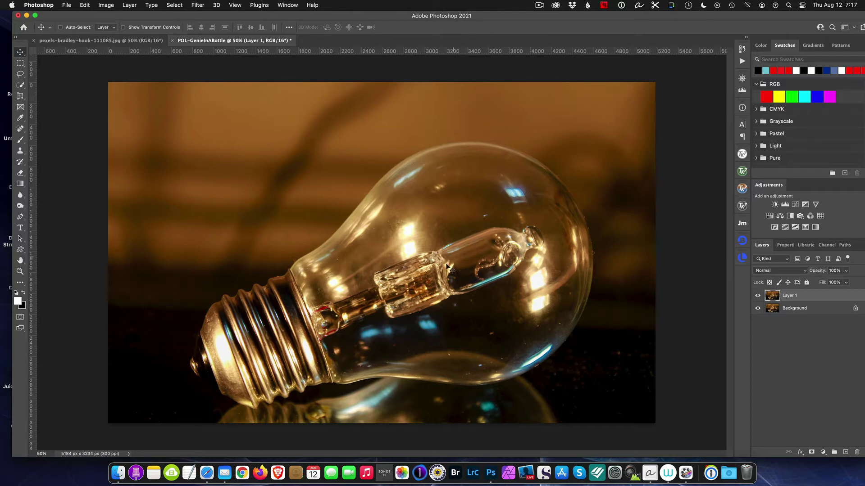
Step: Remove the filament and its leftover streaks from inside the bulb with the Spot Healing Brush at 300 px, Content-Aware
{"action": "scroll", "coordinate": [518, 275], "scroll_direction": "up", "scroll_amount": 3}
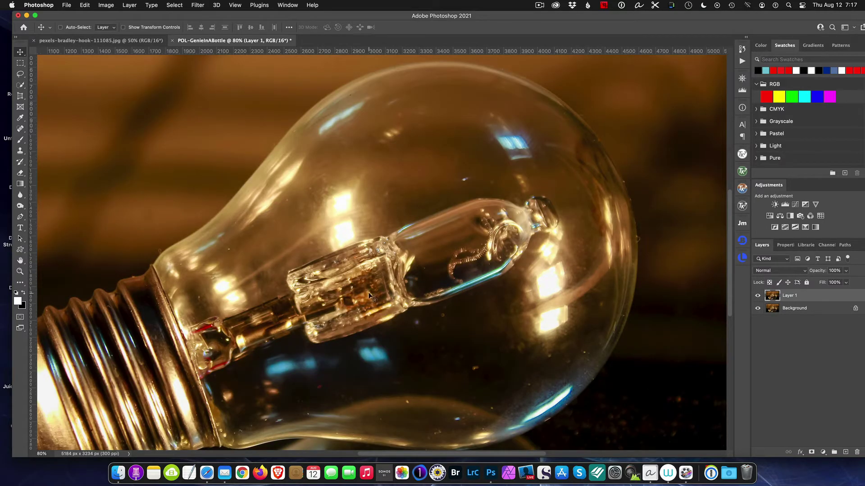
{"action": "left_click", "coordinate": [21, 130]}
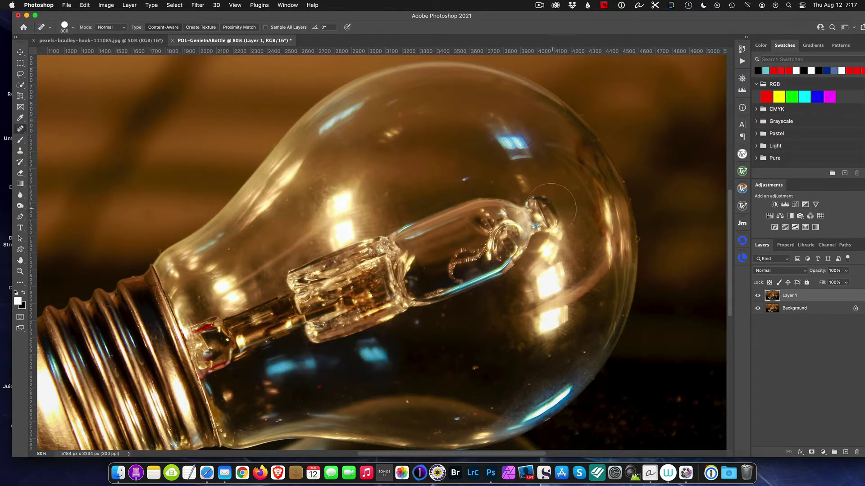
{"action": "mouse_move", "coordinate": [536, 217]}
{"action": "left_mouse_down"}
{"action": "mouse_move", "coordinate": [481, 219]}
{"action": "mouse_move", "coordinate": [379, 262]}
{"action": "mouse_move", "coordinate": [331, 267]}
{"action": "mouse_move", "coordinate": [332, 282]}
{"action": "mouse_move", "coordinate": [304, 281]}
{"action": "mouse_move", "coordinate": [312, 322]}
{"action": "mouse_move", "coordinate": [348, 324]}
{"action": "mouse_move", "coordinate": [394, 306]}
{"action": "mouse_move", "coordinate": [415, 280]}
{"action": "mouse_move", "coordinate": [438, 284]}
{"action": "mouse_move", "coordinate": [511, 242]}
{"action": "mouse_move", "coordinate": [441, 248]}
{"action": "mouse_move", "coordinate": [354, 273]}
{"action": "left_mouse_up"}
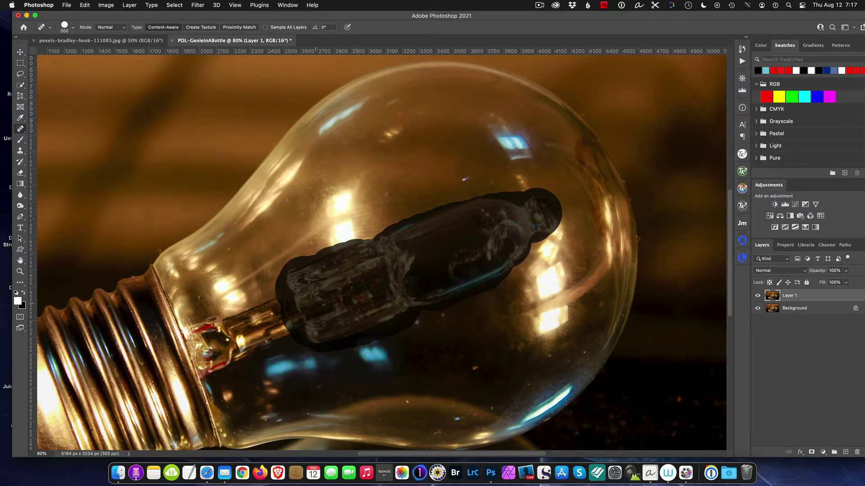
{"action": "mouse_move", "coordinate": [313, 307]}
{"action": "left_mouse_down"}
{"action": "mouse_move", "coordinate": [221, 339]}
{"action": "mouse_move", "coordinate": [199, 326]}
{"action": "mouse_move", "coordinate": [215, 356]}
{"action": "left_mouse_up"}
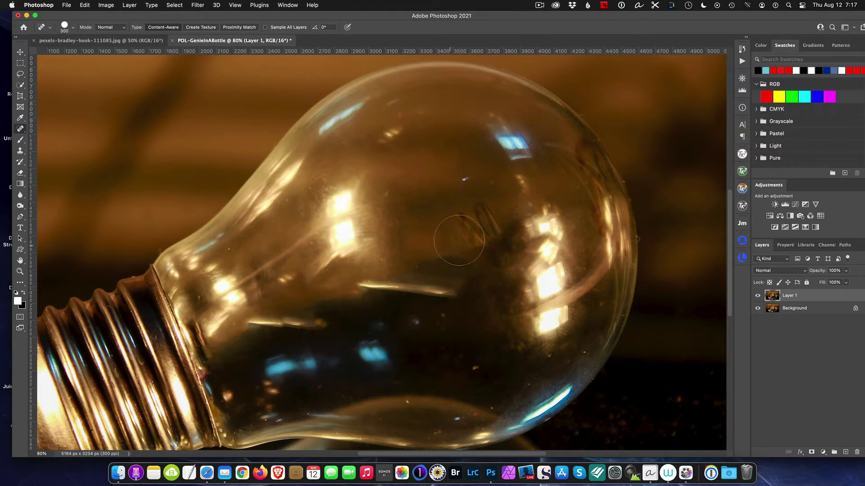
{"action": "left_click_drag", "start_coordinate": [488, 217], "coordinate": [463, 239]}
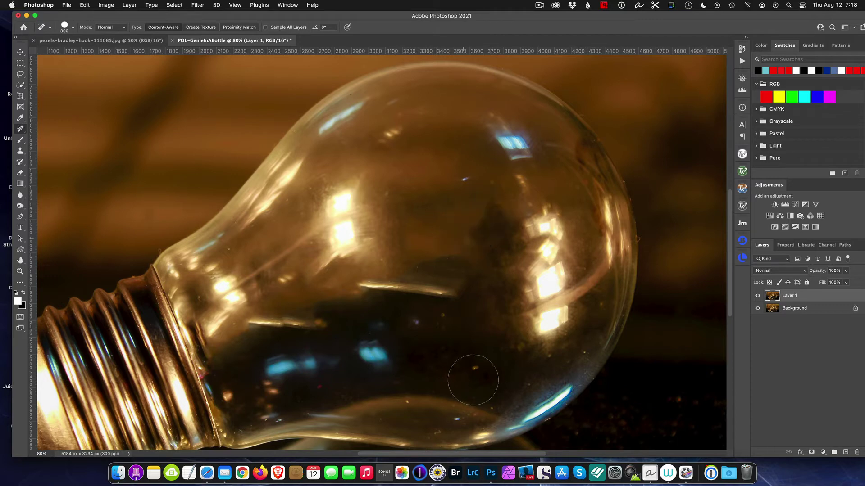
{"action": "left_click_drag", "start_coordinate": [366, 288], "coordinate": [453, 291]}
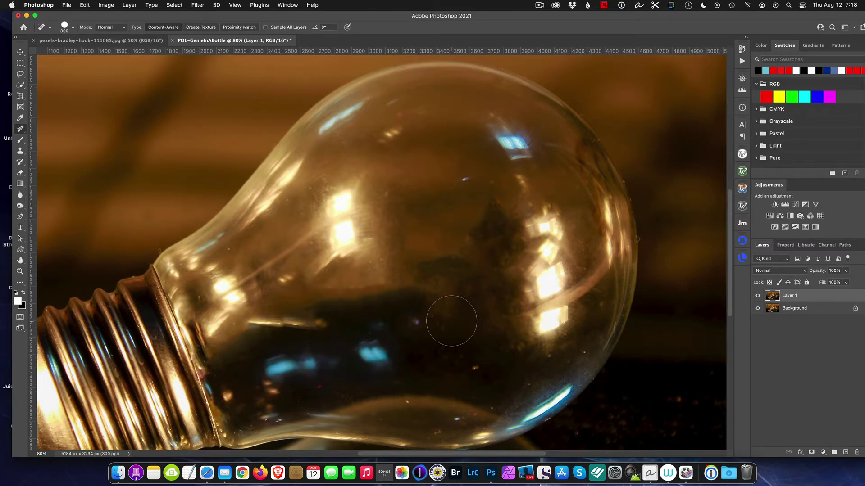
{"action": "scroll", "coordinate": [451, 317], "scroll_direction": "up", "scroll_amount": 3}
{"action": "scroll", "coordinate": [455, 261], "scroll_direction": "down", "scroll_amount": 8}
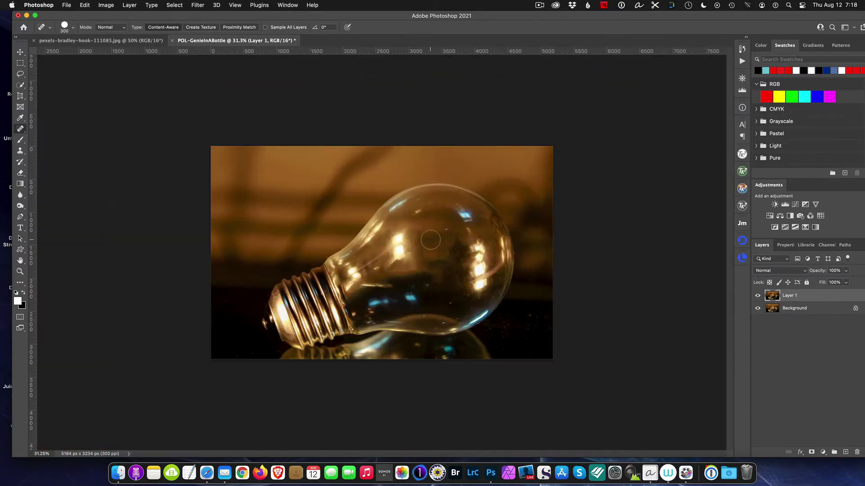
{"action": "scroll", "coordinate": [430, 239], "scroll_direction": "up", "scroll_amount": 2}
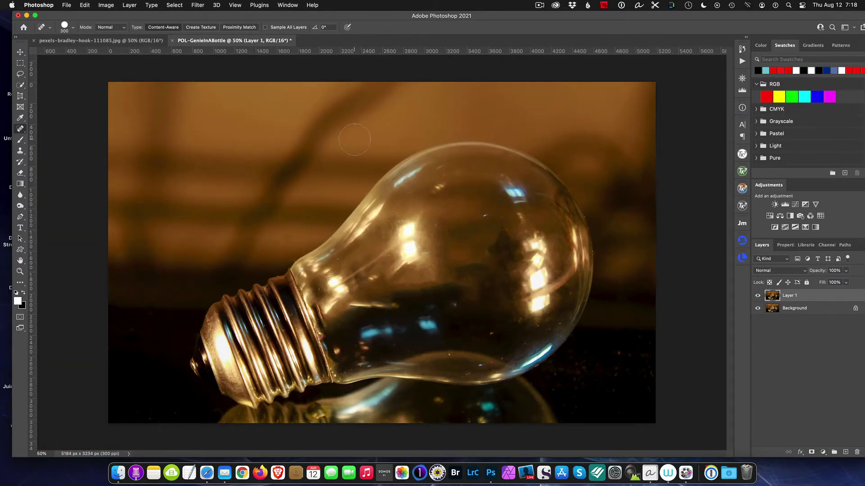
Step: Copy the surfer photo into the light bulb document as a new layer and position it to cover the canvas
{"action": "left_click", "coordinate": [108, 41]}
{"action": "left_click", "coordinate": [20, 53]}
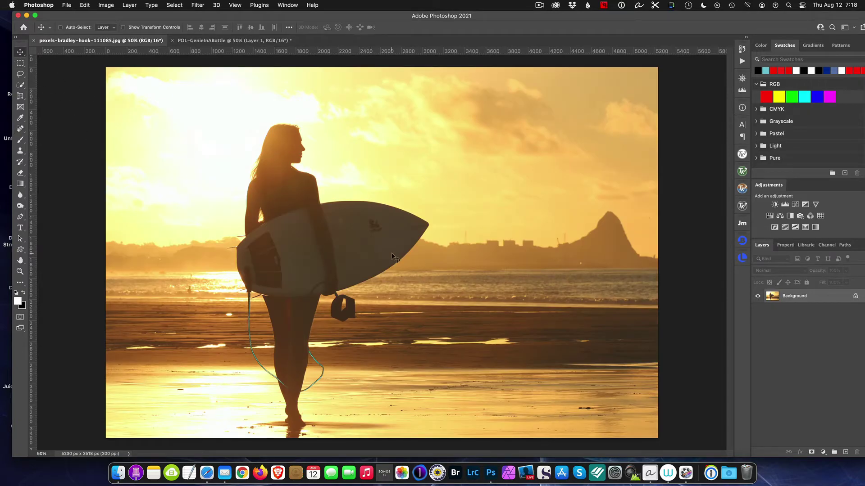
{"action": "left_click_drag", "start_coordinate": [392, 253], "coordinate": [379, 269]}
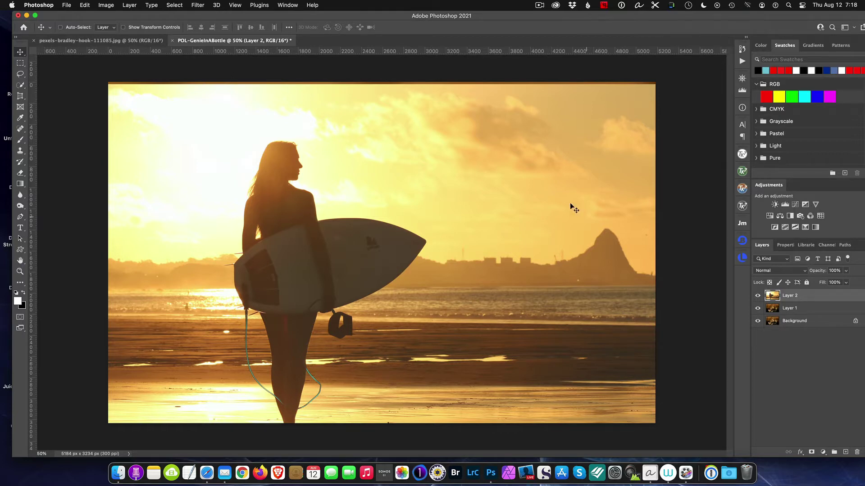
{"action": "mouse_move", "coordinate": [365, 129]}
{"action": "left_mouse_down"}
{"action": "mouse_move", "coordinate": [527, 274]}
{"action": "mouse_move", "coordinate": [588, 201]}
{"action": "mouse_move", "coordinate": [402, 124]}
{"action": "mouse_move", "coordinate": [356, 123]}
{"action": "mouse_move", "coordinate": [366, 123]}
{"action": "left_mouse_up"}
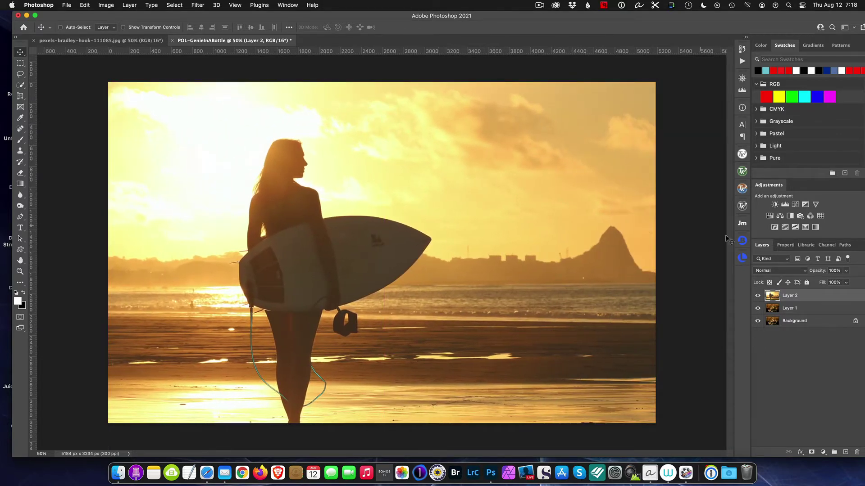
Step: Flip the surfer layer horizontally and reduce its opacity to 56% so the bulb shows through
{"action": "left_click_drag", "start_coordinate": [824, 274], "coordinate": [812, 276]}
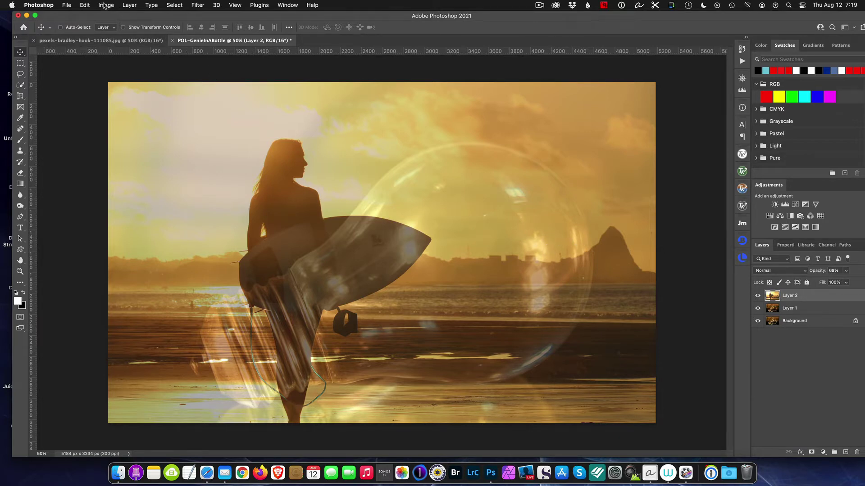
{"action": "left_click", "coordinate": [86, 5]}
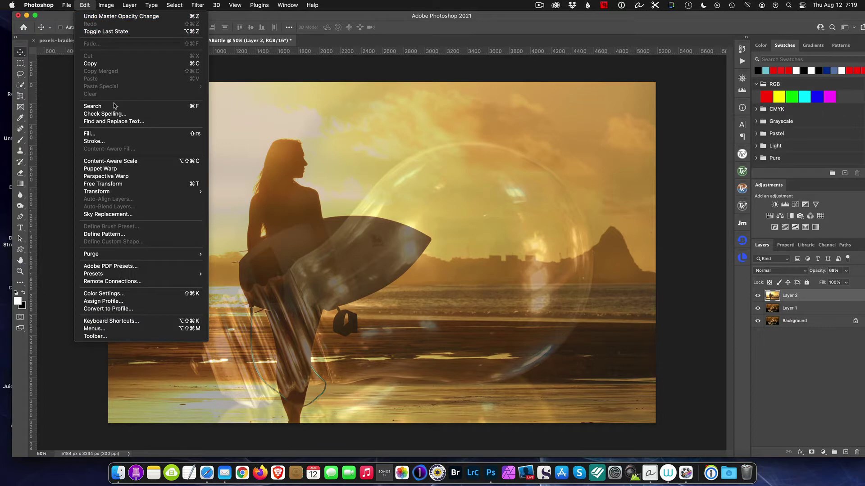
{"action": "mouse_move", "coordinate": [127, 191]}
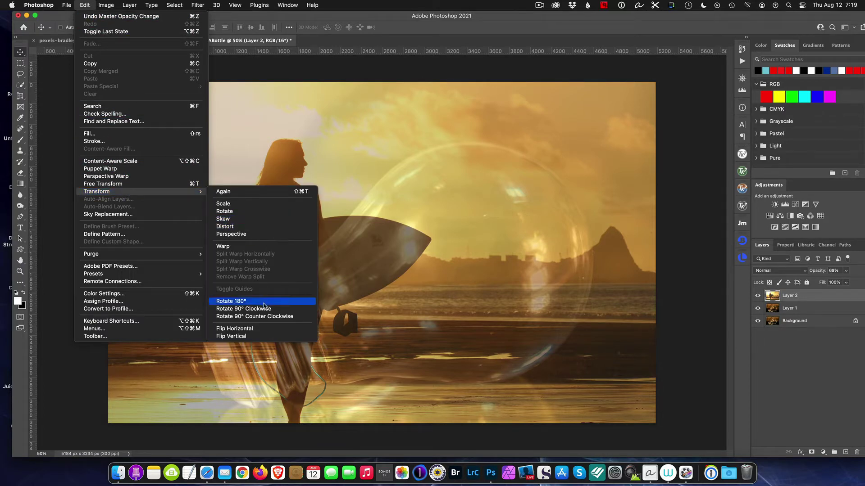
{"action": "left_click", "coordinate": [264, 332]}
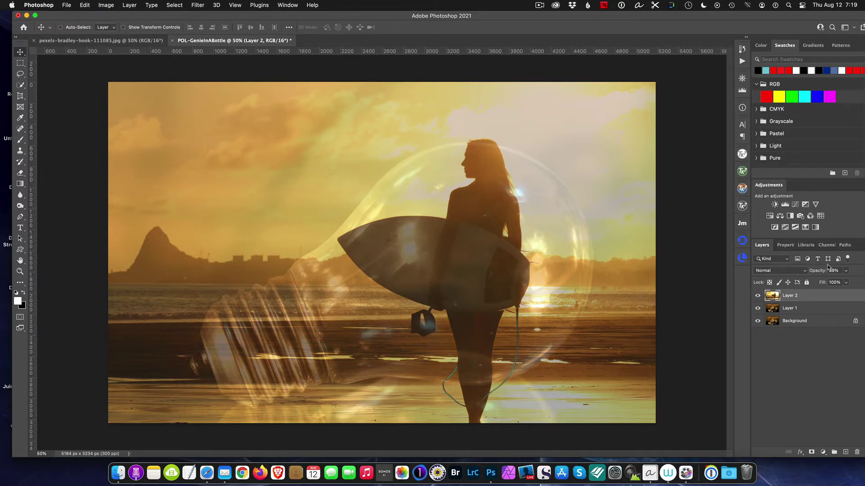
{"action": "left_click_drag", "start_coordinate": [824, 272], "coordinate": [824, 272]}
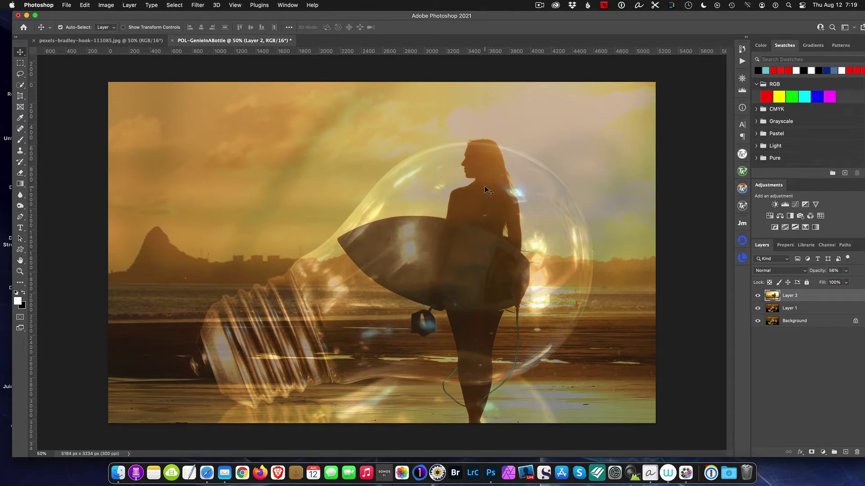
Step: Hide the rulers, then scale the surfer layer to 70.85% and position it so the woman stands inside the bulb
{"action": "key", "text": "super+r"}
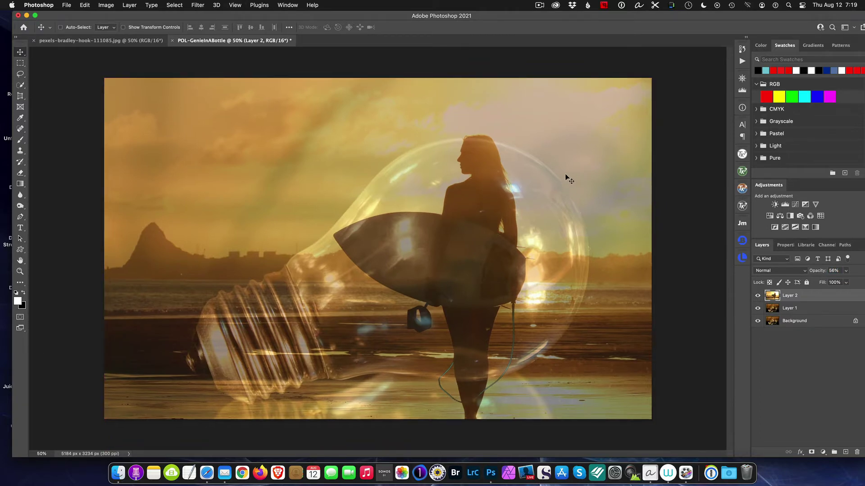
{"action": "key", "text": "super+0"}
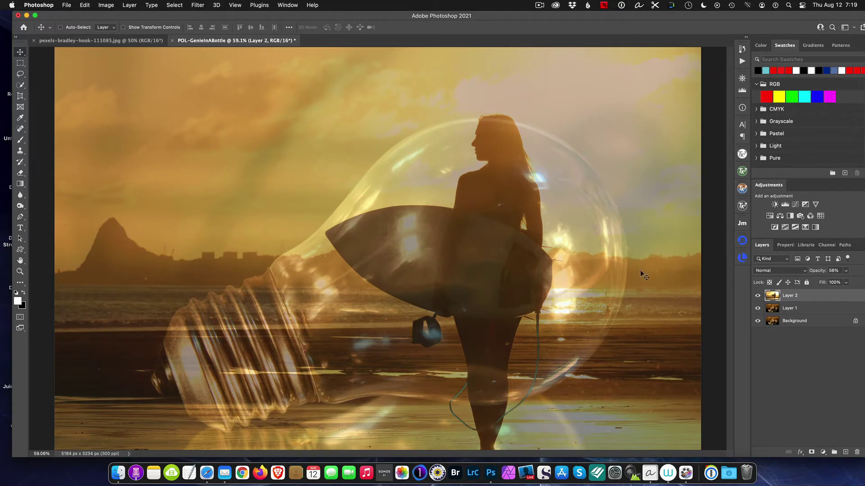
{"action": "key", "text": "super+t"}
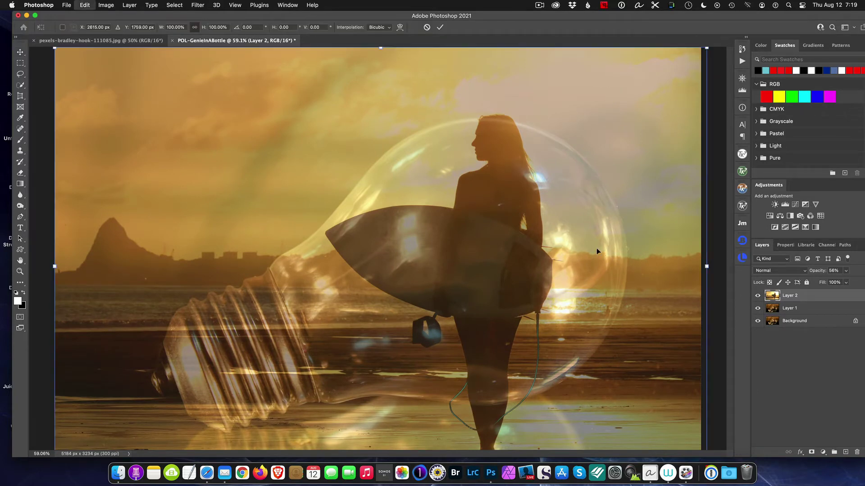
{"action": "left_click_drag", "start_coordinate": [707, 266], "coordinate": [604, 265]}
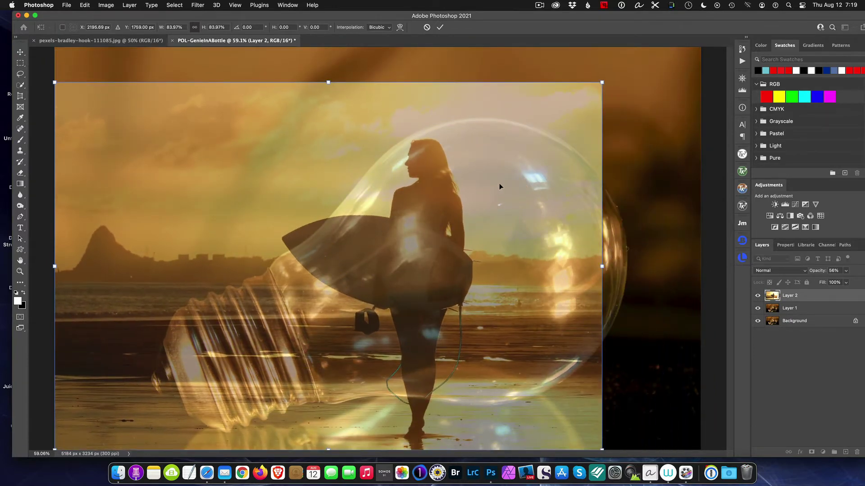
{"action": "left_click_drag", "start_coordinate": [499, 186], "coordinate": [560, 168]}
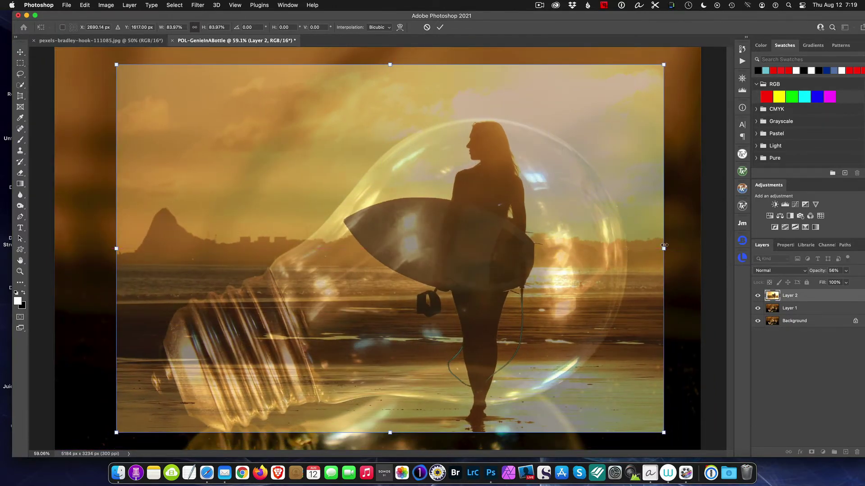
{"action": "left_click_drag", "start_coordinate": [661, 250], "coordinate": [577, 249]}
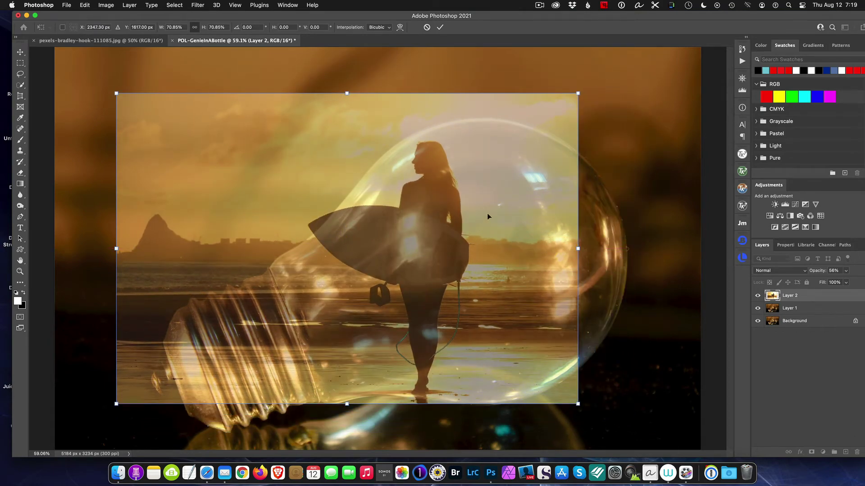
{"action": "left_click_drag", "start_coordinate": [537, 202], "coordinate": [600, 201]}
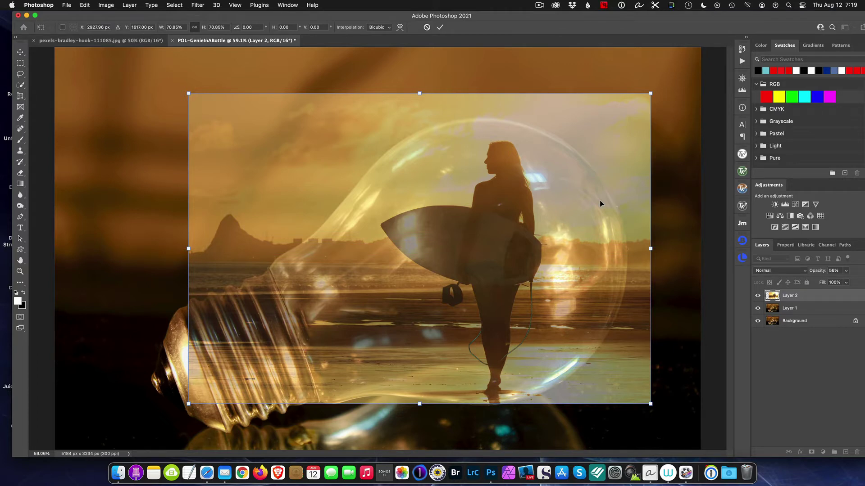
{"action": "key", "text": "Return"}
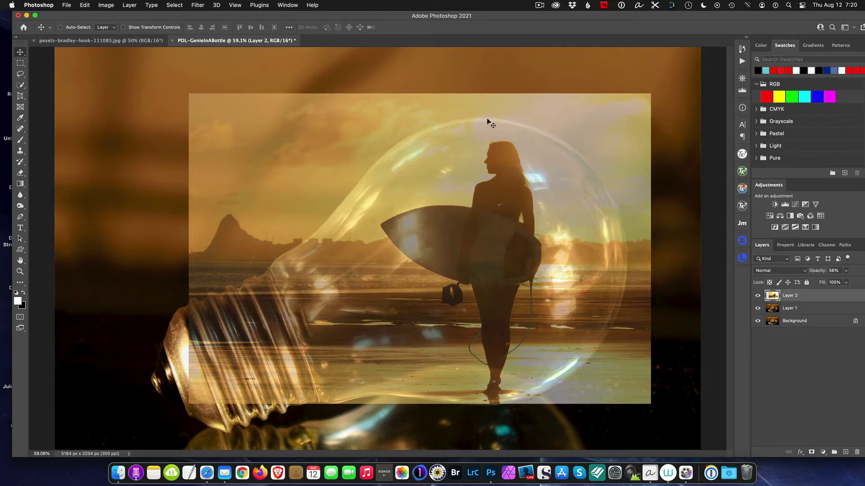
Step: Add a layer mask to the surfer layer and paint out the beach around the bulb and over its base with a soft 1000 px black brush
{"action": "left_click", "coordinate": [812, 453]}
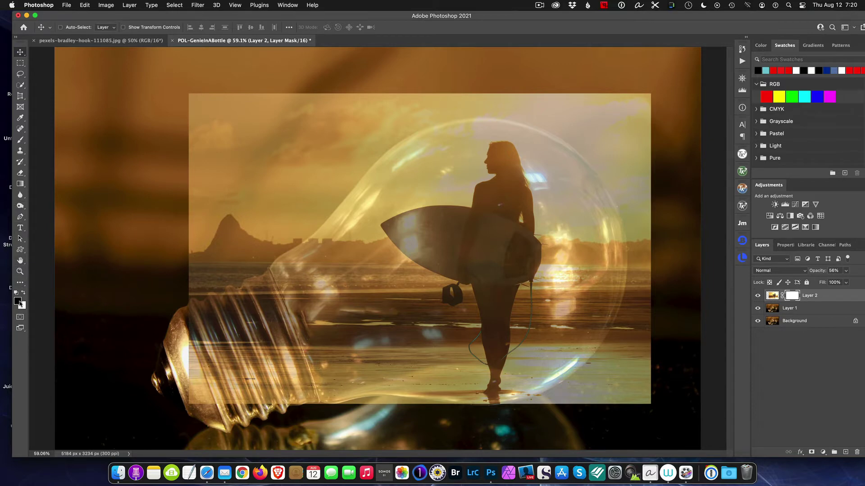
{"action": "left_click", "coordinate": [21, 140]}
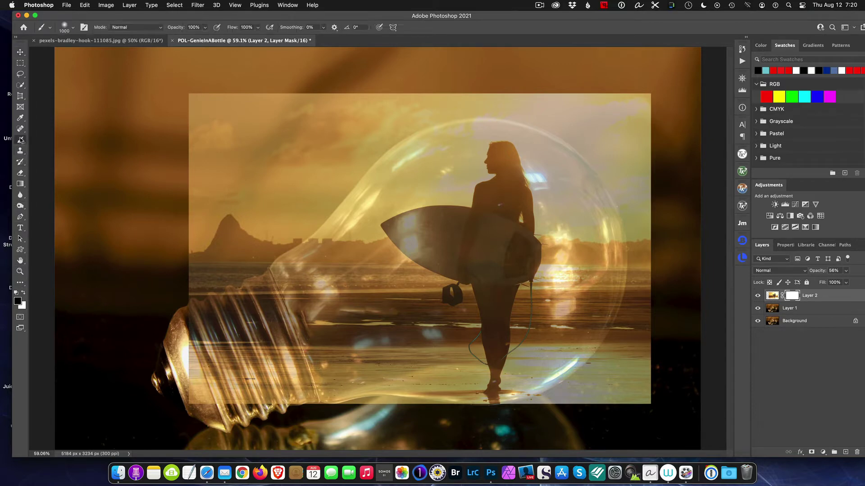
{"action": "left_click", "coordinate": [75, 27]}
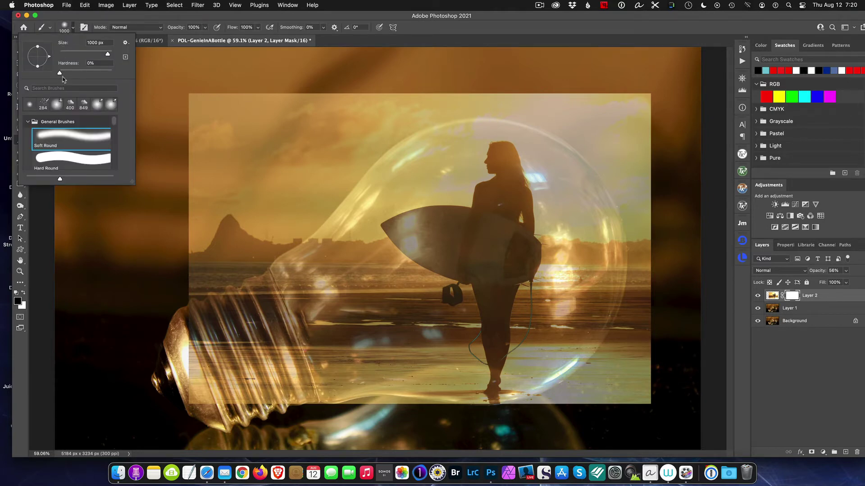
{"action": "left_click", "coordinate": [234, 17]}
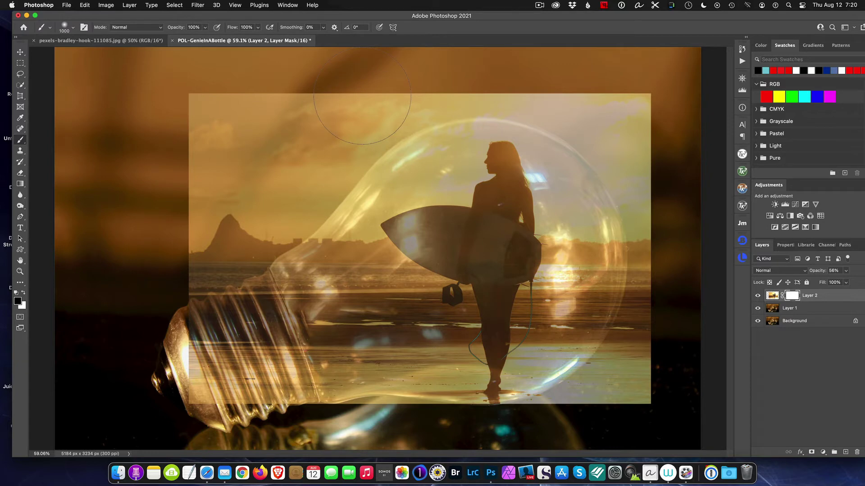
{"action": "mouse_move", "coordinate": [362, 96]}
{"action": "left_mouse_down"}
{"action": "mouse_move", "coordinate": [146, 92]}
{"action": "mouse_move", "coordinate": [239, 96]}
{"action": "mouse_move", "coordinate": [405, 85]}
{"action": "mouse_move", "coordinate": [231, 158]}
{"action": "mouse_move", "coordinate": [177, 169]}
{"action": "mouse_move", "coordinate": [205, 103]}
{"action": "mouse_move", "coordinate": [177, 183]}
{"action": "mouse_move", "coordinate": [177, 234]}
{"action": "mouse_move", "coordinate": [307, 123]}
{"action": "mouse_move", "coordinate": [283, 171]}
{"action": "mouse_move", "coordinate": [173, 248]}
{"action": "mouse_move", "coordinate": [210, 243]}
{"action": "mouse_move", "coordinate": [386, 76]}
{"action": "mouse_move", "coordinate": [503, 61]}
{"action": "mouse_move", "coordinate": [565, 74]}
{"action": "mouse_move", "coordinate": [675, 125]}
{"action": "mouse_move", "coordinate": [613, 103]}
{"action": "mouse_move", "coordinate": [550, 67]}
{"action": "mouse_move", "coordinate": [506, 62]}
{"action": "mouse_move", "coordinate": [624, 90]}
{"action": "mouse_move", "coordinate": [685, 188]}
{"action": "mouse_move", "coordinate": [692, 238]}
{"action": "mouse_move", "coordinate": [673, 170]}
{"action": "mouse_move", "coordinate": [629, 109]}
{"action": "mouse_move", "coordinate": [676, 199]}
{"action": "mouse_move", "coordinate": [679, 327]}
{"action": "mouse_move", "coordinate": [645, 427]}
{"action": "mouse_move", "coordinate": [668, 383]}
{"action": "mouse_move", "coordinate": [676, 336]}
{"action": "mouse_move", "coordinate": [636, 400]}
{"action": "mouse_move", "coordinate": [576, 445]}
{"action": "mouse_move", "coordinate": [645, 385]}
{"action": "mouse_move", "coordinate": [600, 421]}
{"action": "left_mouse_up"}
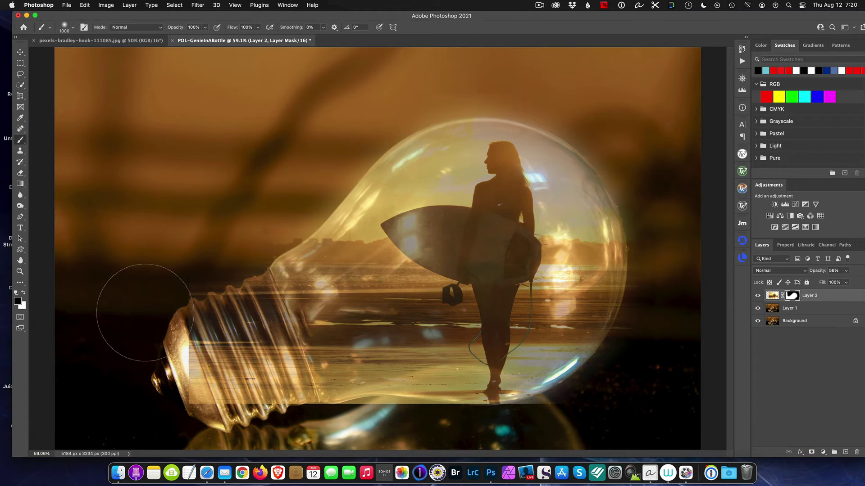
{"action": "mouse_move", "coordinate": [146, 313]}
{"action": "left_mouse_down"}
{"action": "mouse_move", "coordinate": [170, 337]}
{"action": "mouse_move", "coordinate": [201, 318]}
{"action": "left_mouse_up"}
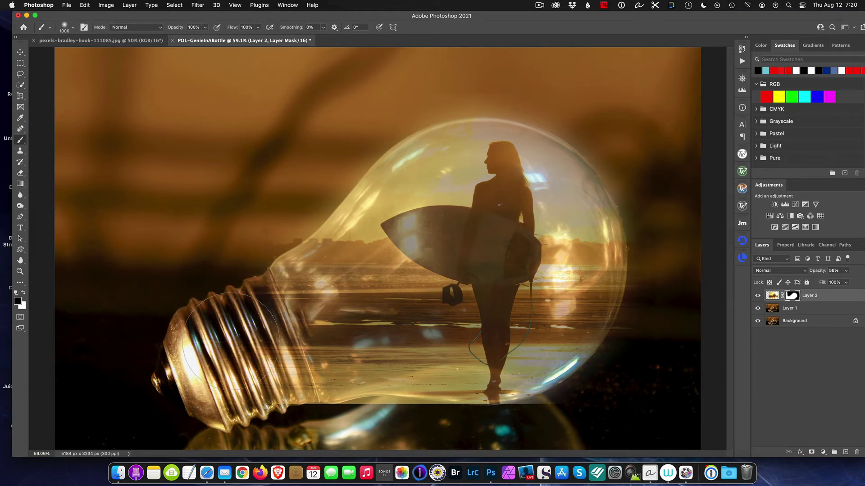
{"action": "mouse_move", "coordinate": [232, 343]}
{"action": "left_mouse_down"}
{"action": "mouse_move", "coordinate": [234, 284]}
{"action": "mouse_move", "coordinate": [279, 324]}
{"action": "mouse_move", "coordinate": [297, 374]}
{"action": "left_mouse_up"}
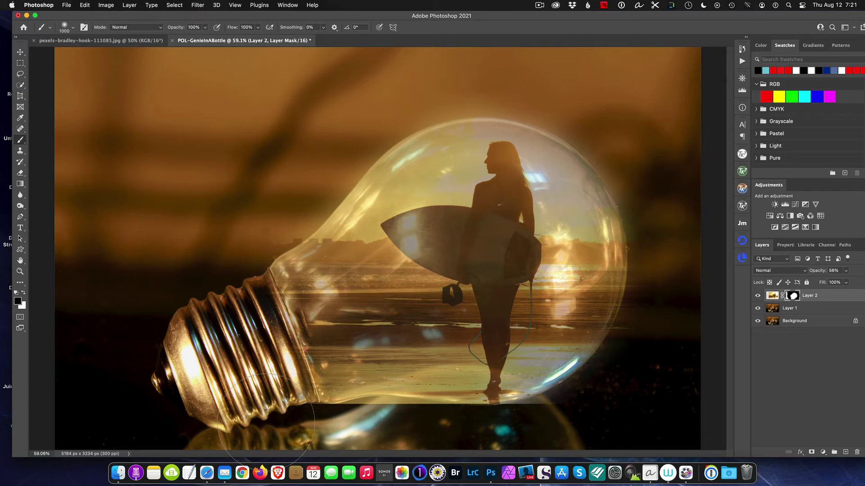
Step: Paint white on the mask to restore the beach over the bulb's screw base, and hide it again with black
{"action": "left_click", "coordinate": [23, 293]}
{"action": "mouse_move", "coordinate": [234, 288]}
{"action": "left_mouse_down"}
{"action": "mouse_move", "coordinate": [253, 377]}
{"action": "mouse_move", "coordinate": [218, 273]}
{"action": "mouse_move", "coordinate": [235, 384]}
{"action": "mouse_move", "coordinate": [219, 275]}
{"action": "mouse_move", "coordinate": [211, 339]}
{"action": "left_mouse_up"}
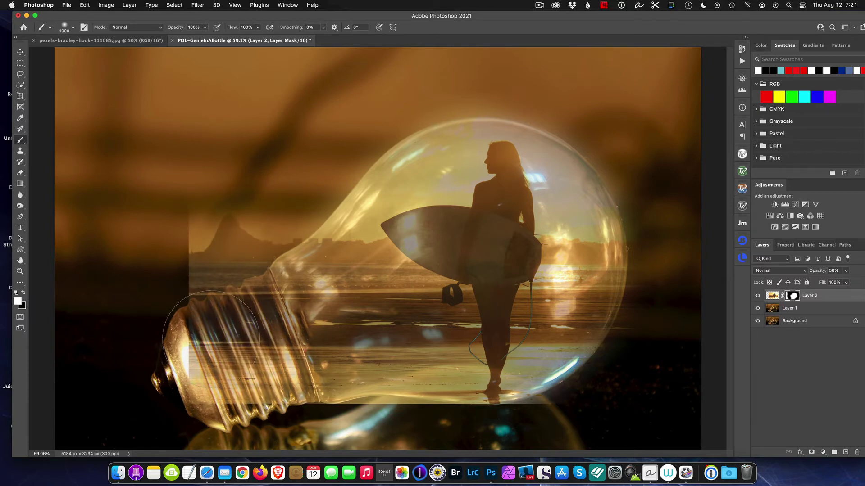
{"action": "left_click", "coordinate": [23, 293]}
{"action": "mouse_move", "coordinate": [198, 252]}
{"action": "left_mouse_down"}
{"action": "mouse_move", "coordinate": [212, 192]}
{"action": "mouse_move", "coordinate": [284, 153]}
{"action": "mouse_move", "coordinate": [231, 193]}
{"action": "mouse_move", "coordinate": [290, 144]}
{"action": "mouse_move", "coordinate": [183, 280]}
{"action": "mouse_move", "coordinate": [208, 369]}
{"action": "mouse_move", "coordinate": [251, 338]}
{"action": "mouse_move", "coordinate": [216, 288]}
{"action": "mouse_move", "coordinate": [288, 361]}
{"action": "mouse_move", "coordinate": [281, 446]}
{"action": "mouse_move", "coordinate": [312, 473]}
{"action": "left_mouse_up"}
Step: Reduce the brush to 250 px and mask out the beach strip along the underside of the bulb's glass
{"action": "key", "text": "bracketleft"}
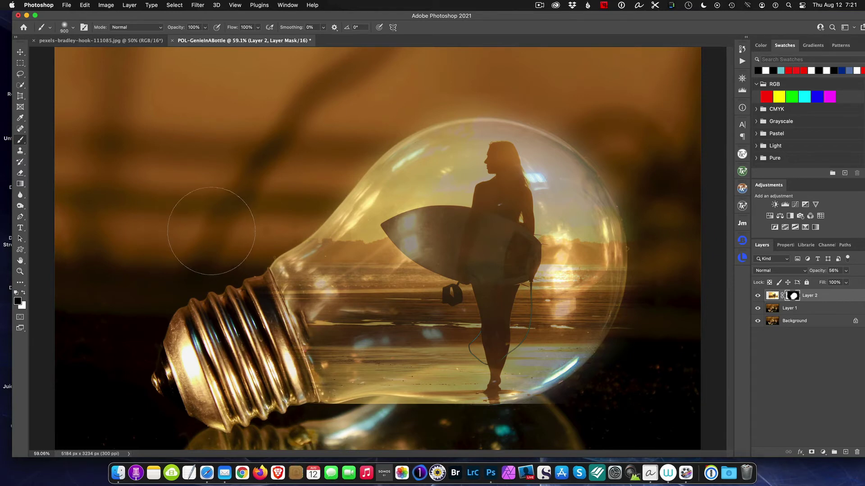
{"action": "key", "text": "bracketleft"}
{"action": "key", "text": "bracketleft"}
{"action": "key", "text": "bracketleft"}
{"action": "key", "text": "bracketleft"}
{"action": "mouse_move", "coordinate": [404, 415]}
{"action": "left_mouse_down"}
{"action": "mouse_move", "coordinate": [356, 419]}
{"action": "mouse_move", "coordinate": [473, 418]}
{"action": "left_mouse_up"}
{"action": "mouse_move", "coordinate": [420, 410]}
{"action": "left_mouse_down"}
{"action": "mouse_move", "coordinate": [473, 416]}
{"action": "mouse_move", "coordinate": [569, 397]}
{"action": "left_mouse_up"}
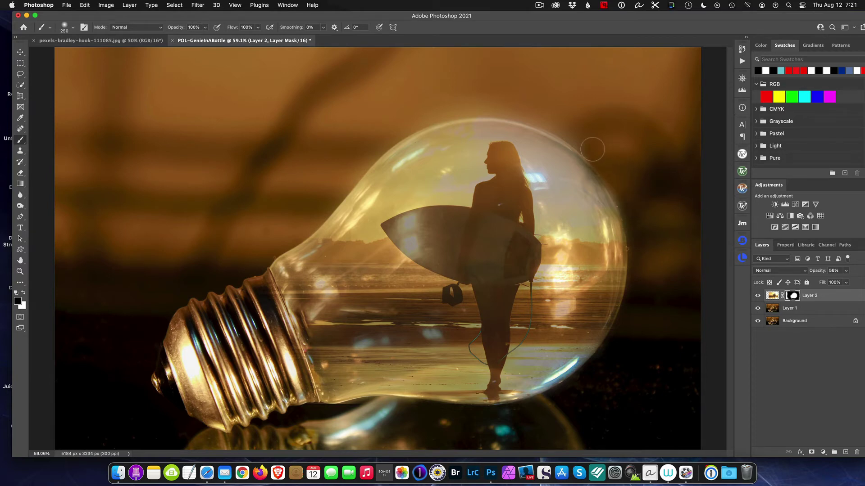
Step: Restore the surfer image along the bulb's rounded outer end with white on the mask, and trim the spill with black
{"action": "key", "text": "x"}
{"action": "mouse_move", "coordinate": [578, 174]}
{"action": "left_mouse_down"}
{"action": "mouse_move", "coordinate": [595, 197]}
{"action": "mouse_move", "coordinate": [581, 164]}
{"action": "mouse_move", "coordinate": [568, 158]}
{"action": "mouse_move", "coordinate": [609, 209]}
{"action": "mouse_move", "coordinate": [624, 287]}
{"action": "left_mouse_up"}
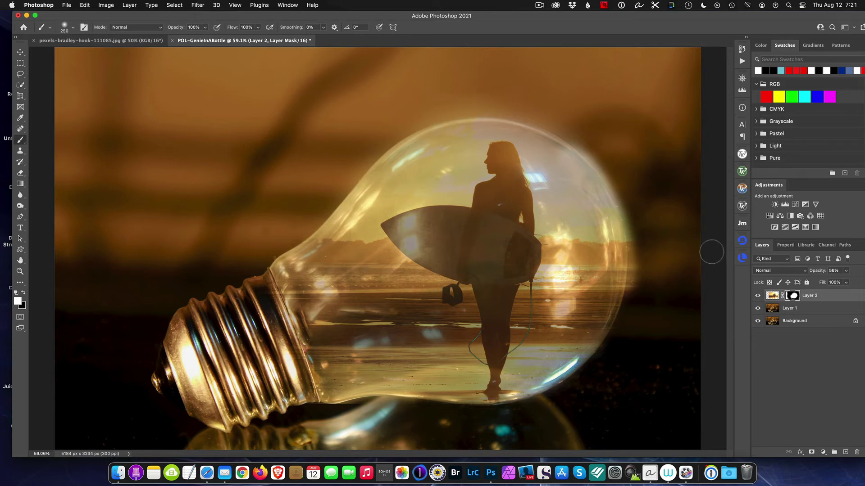
{"action": "key", "text": "x"}
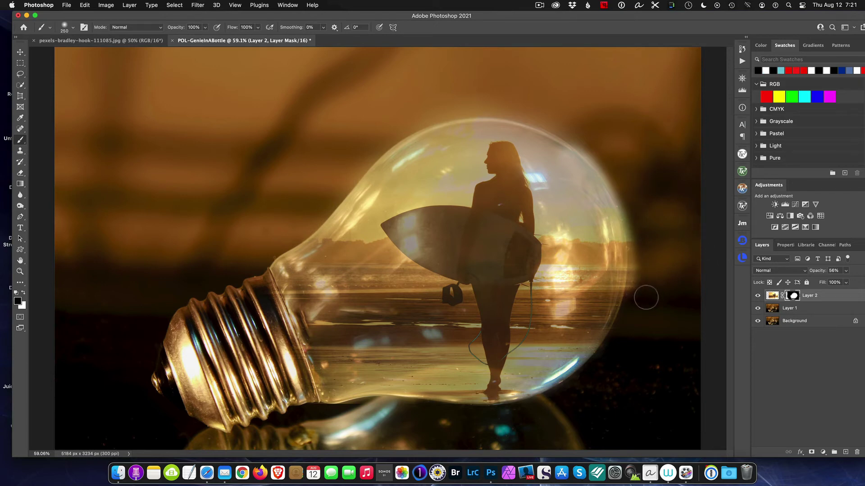
{"action": "left_click_drag", "start_coordinate": [645, 249], "coordinate": [636, 219]}
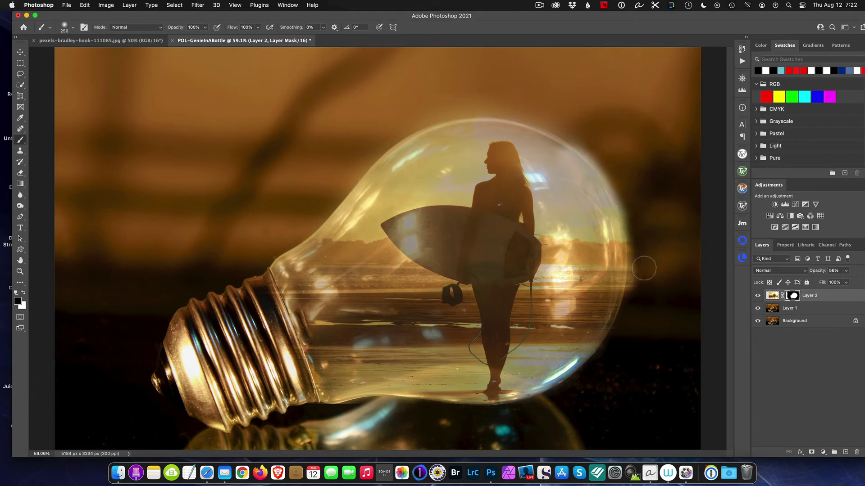
Step: Enlarge the brush to 600 px and mask out the remaining spill beyond the bulb's rounded end in black
{"action": "key", "text": "bracketright"}
{"action": "key", "text": "bracketright"}
{"action": "key", "text": "bracketright"}
{"action": "key", "text": "bracketright"}
{"action": "key", "text": "bracketright"}
{"action": "key", "text": "bracketright"}
{"action": "key", "text": "bracketright"}
{"action": "mouse_move", "coordinate": [660, 254]}
{"action": "left_mouse_down"}
{"action": "mouse_move", "coordinate": [644, 180]}
{"action": "mouse_move", "coordinate": [609, 130]}
{"action": "mouse_move", "coordinate": [591, 121]}
{"action": "mouse_move", "coordinate": [638, 171]}
{"action": "mouse_move", "coordinate": [679, 427]}
{"action": "left_mouse_up"}
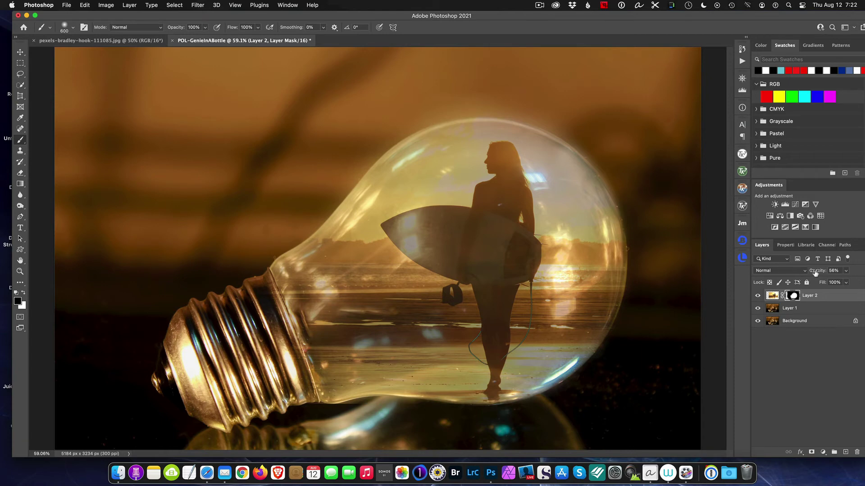
Step: Raise the surfer layer's opacity to 100% and paint black on its mask around the outside of the glass
{"action": "left_click_drag", "start_coordinate": [817, 274], "coordinate": [863, 281]}
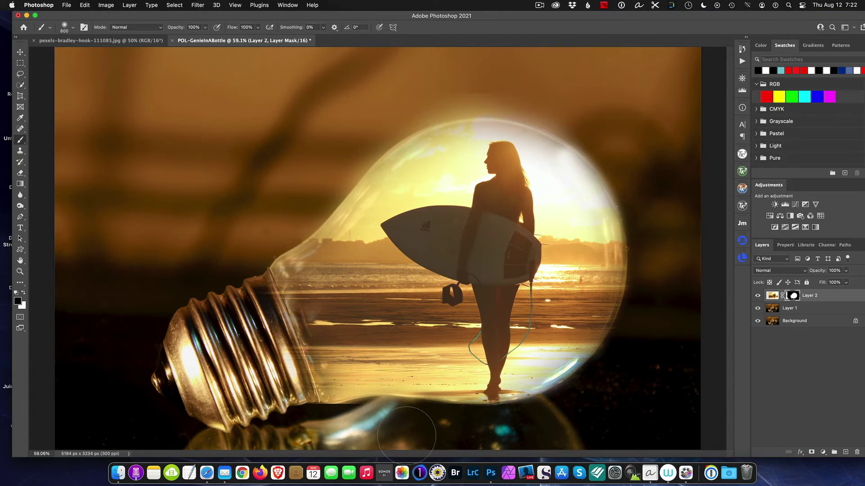
{"action": "mouse_move", "coordinate": [673, 202]}
{"action": "left_mouse_down"}
{"action": "mouse_move", "coordinate": [608, 123]}
{"action": "mouse_move", "coordinate": [539, 113]}
{"action": "mouse_move", "coordinate": [475, 83]}
{"action": "mouse_move", "coordinate": [414, 81]}
{"action": "left_mouse_up"}
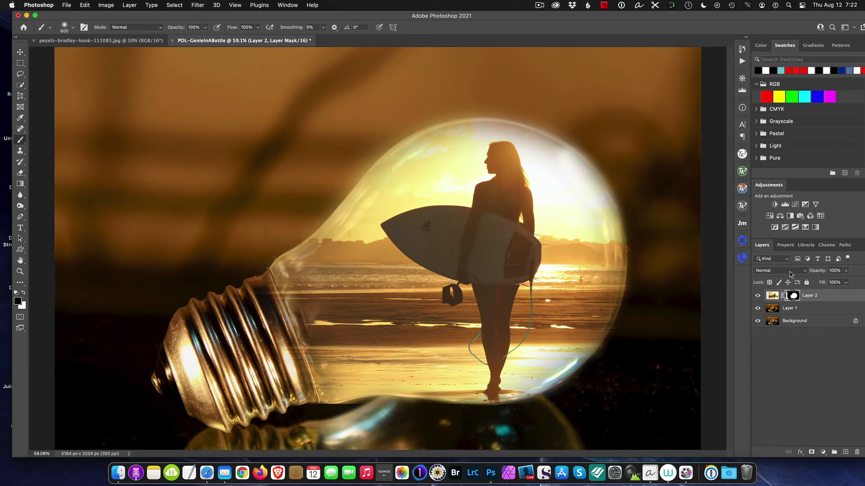
Step: Set the surfer layer's blend mode to Overlay
{"action": "left_click", "coordinate": [790, 272]}
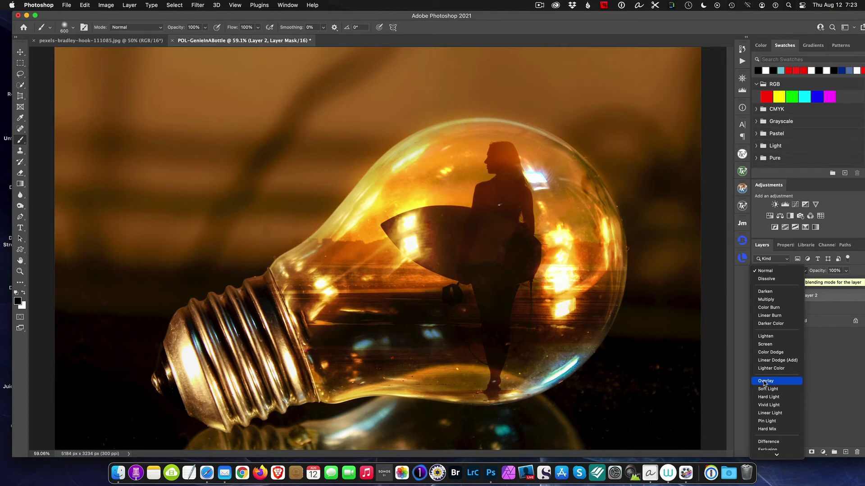
{"action": "left_click", "coordinate": [764, 382]}
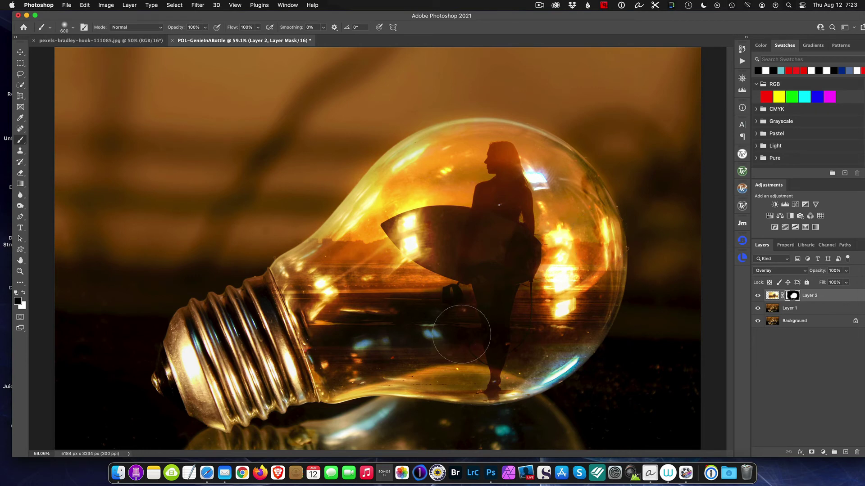
Step: Add a Color Lookup adjustment layer using the 3Strip.look 3D LUT and compare the image with and without it
{"action": "left_click", "coordinate": [821, 216]}
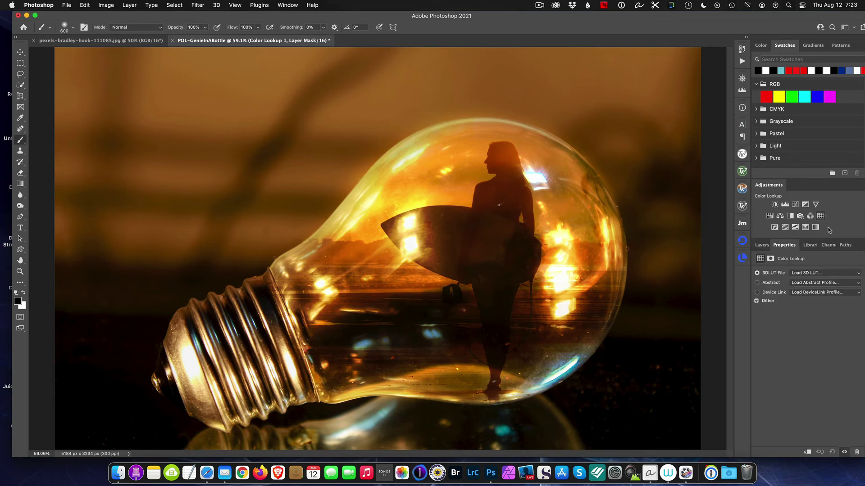
{"action": "left_click", "coordinate": [833, 273]}
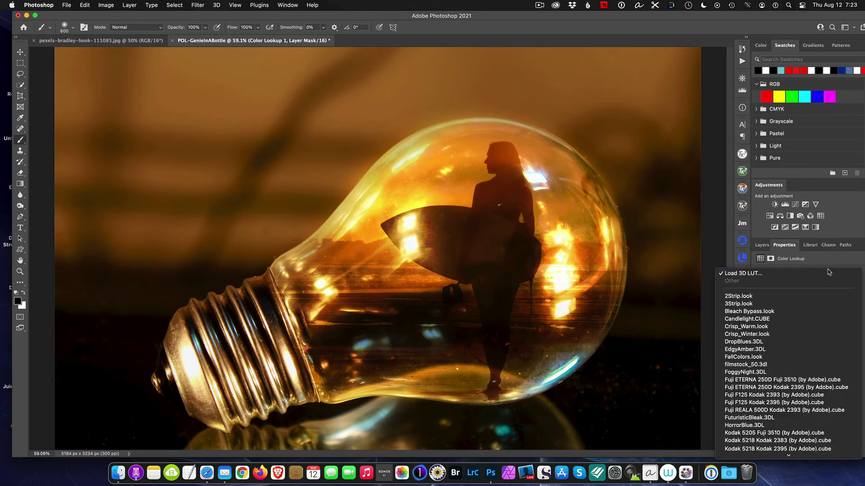
{"action": "left_click", "coordinate": [749, 305]}
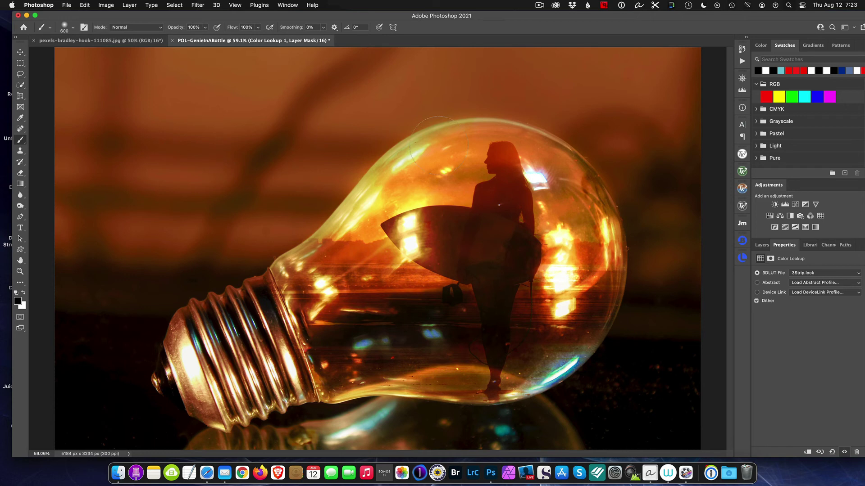
{"action": "left_click", "coordinate": [762, 245]}
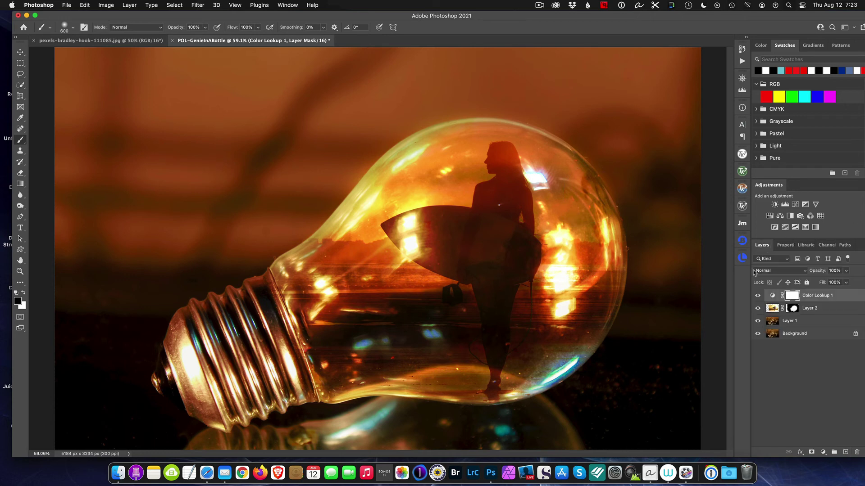
{"action": "left_click", "coordinate": [758, 297]}
{"action": "left_click", "coordinate": [758, 296]}
Step: Reduce the opacity of the surfer layer to 87%
{"action": "left_click", "coordinate": [797, 322]}
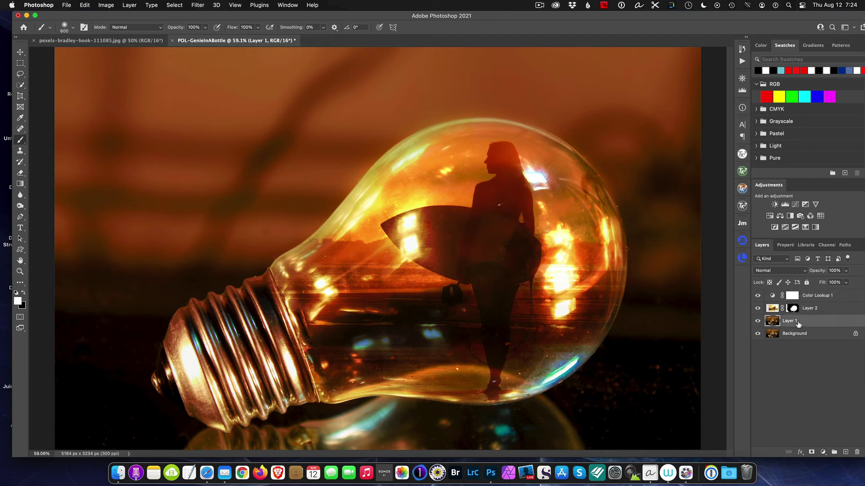
{"action": "left_click", "coordinate": [814, 308]}
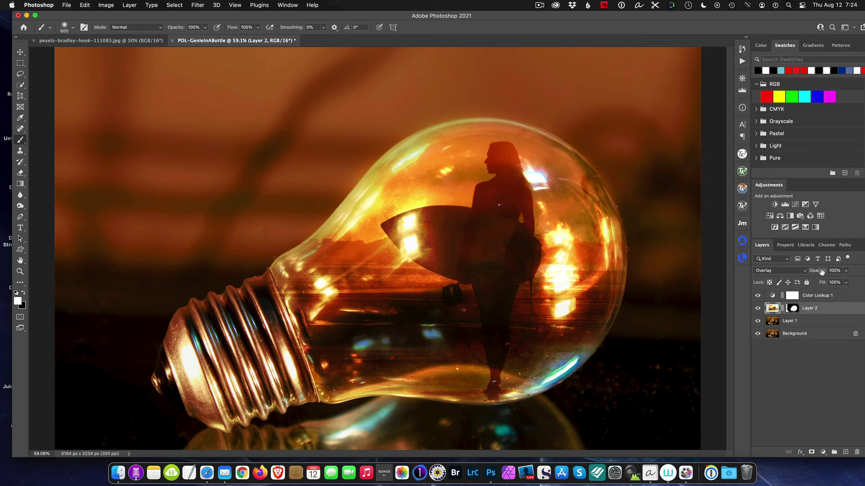
{"action": "left_click_drag", "start_coordinate": [821, 272], "coordinate": [815, 272]}
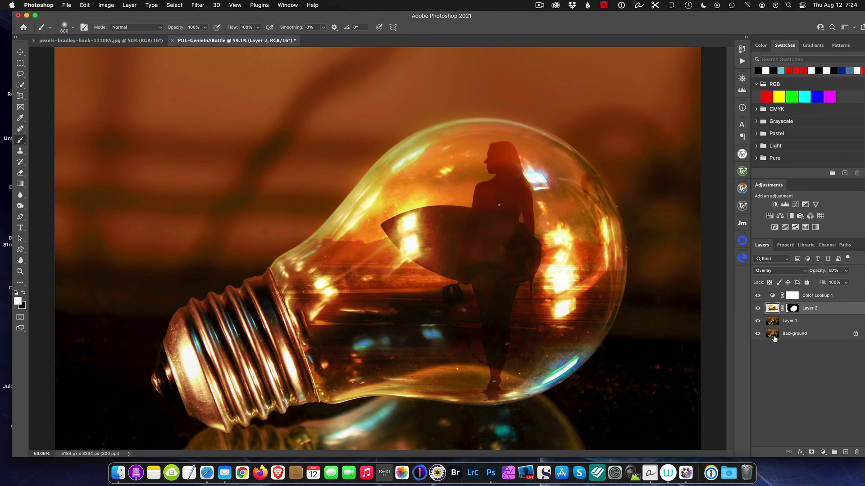
{"action": "left_click", "coordinate": [540, 5]}
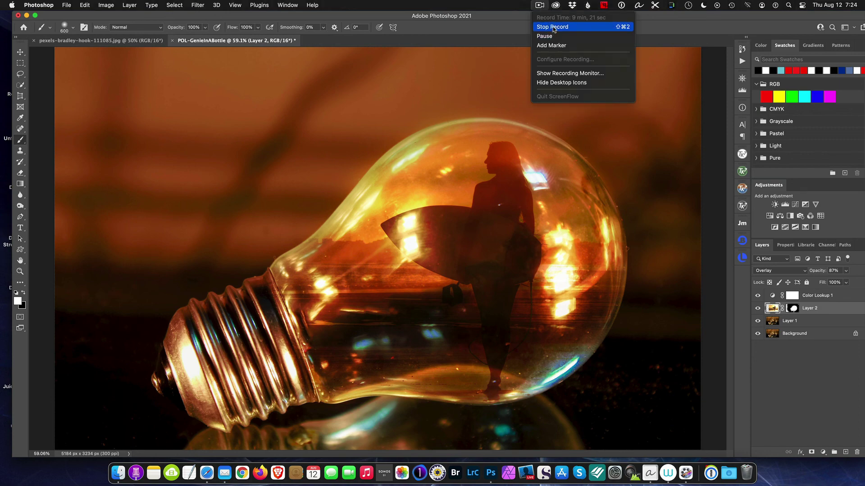